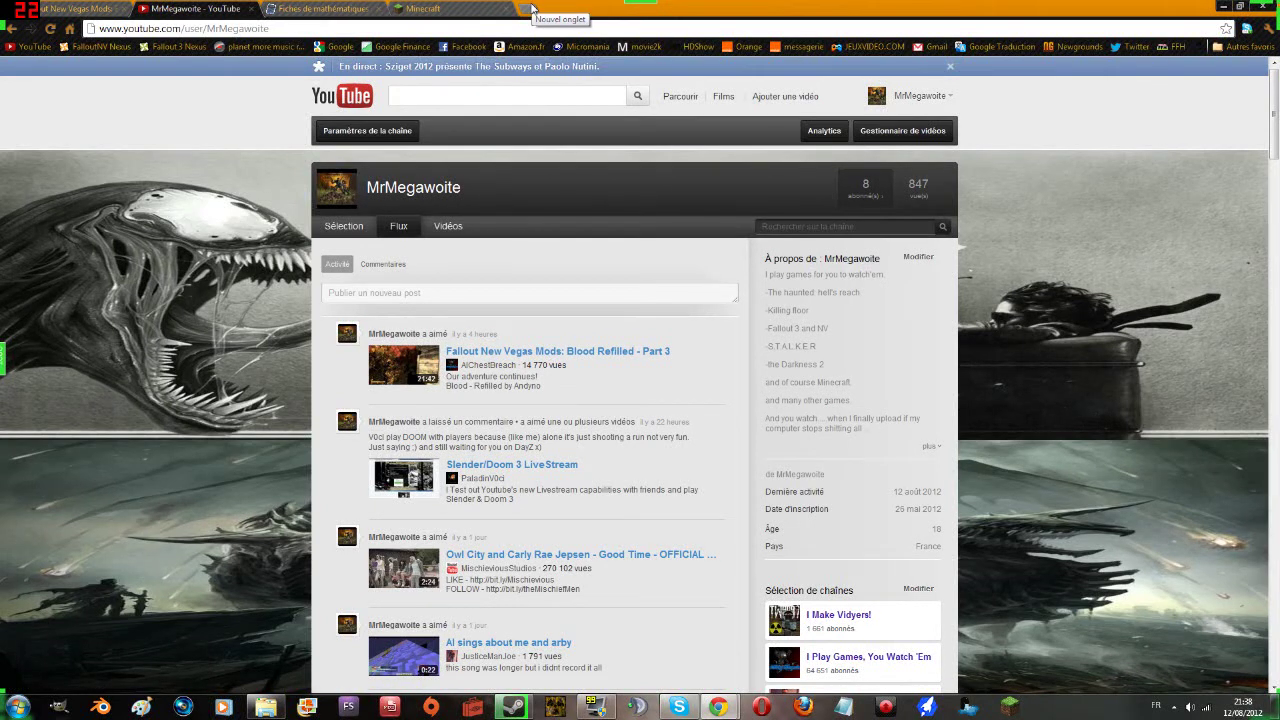
Open a new Chrome tab showing the apps shortcuts page.
click(531, 8)
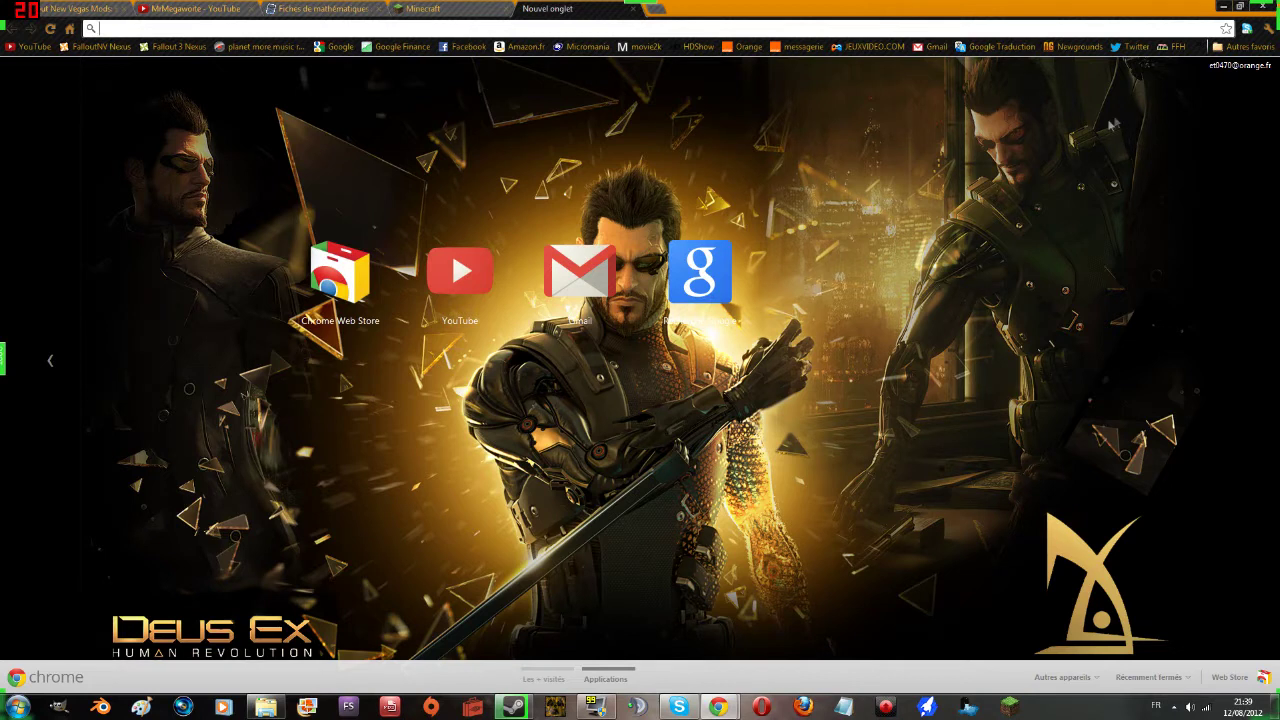
Open the DreamTeam Craft bookmark, then search Google for 'dreamteam craft' in a new tab.
click(1206, 47)
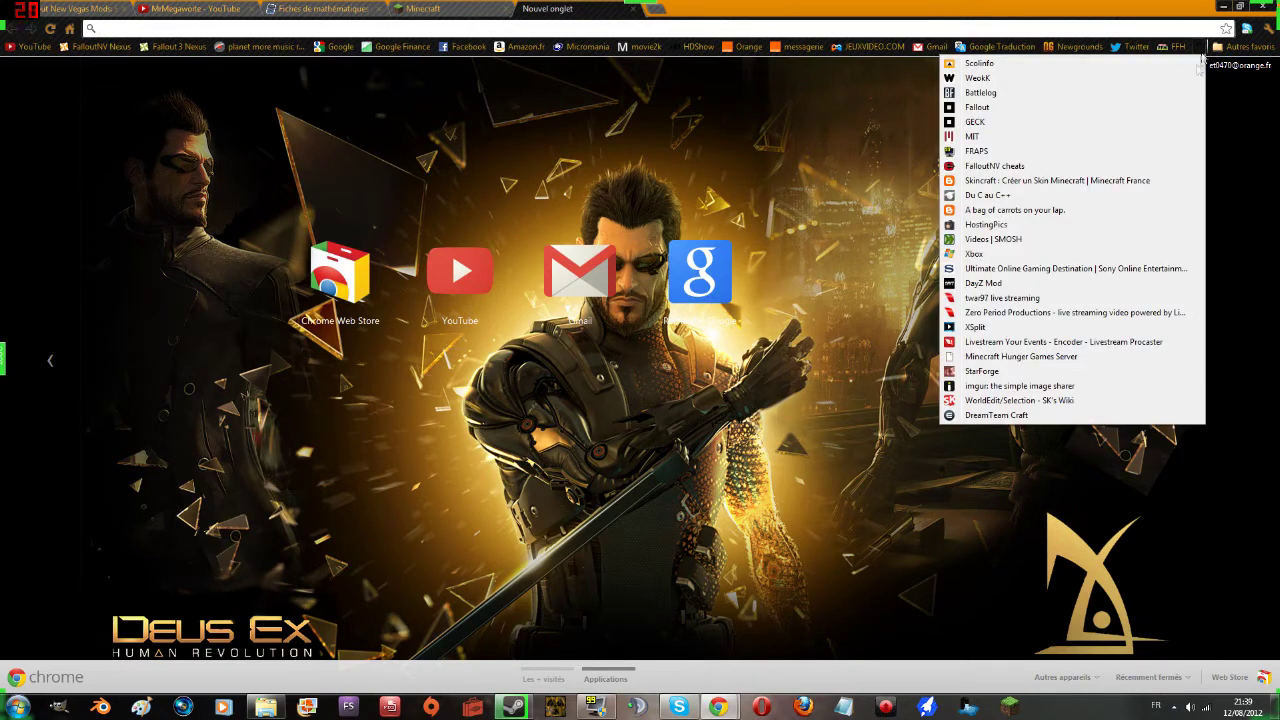
click(1000, 416)
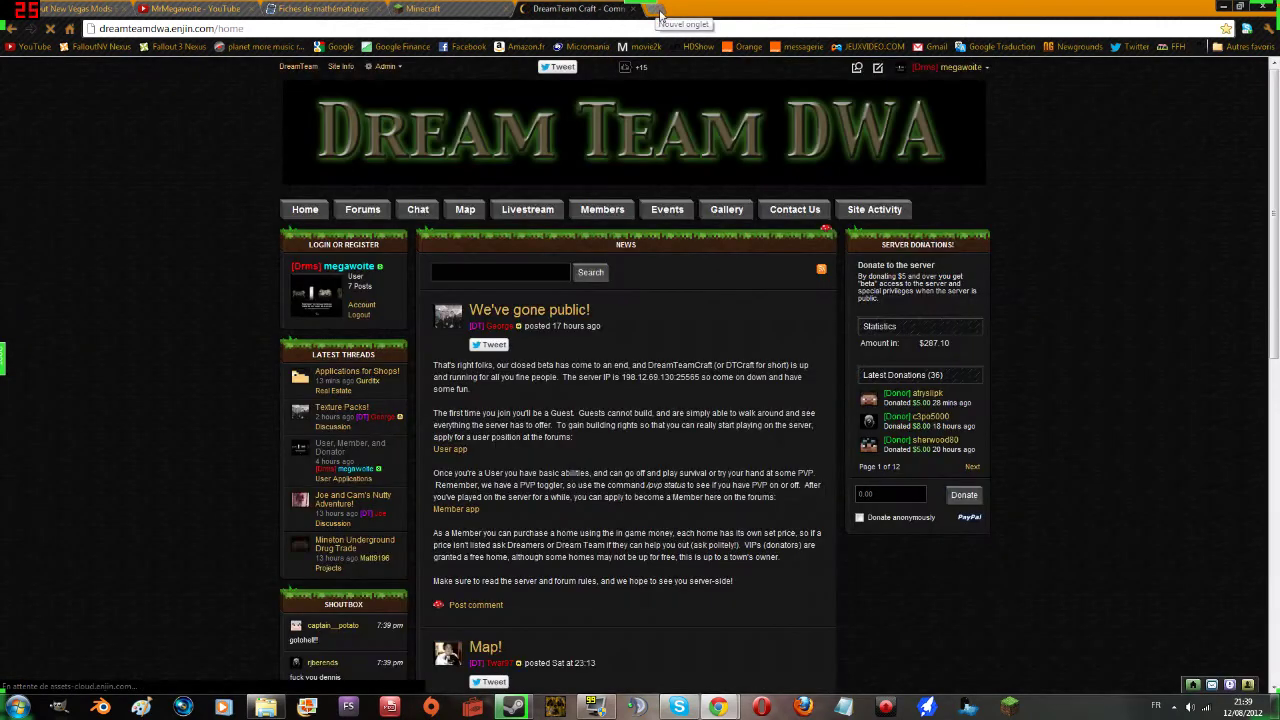
click(656, 9)
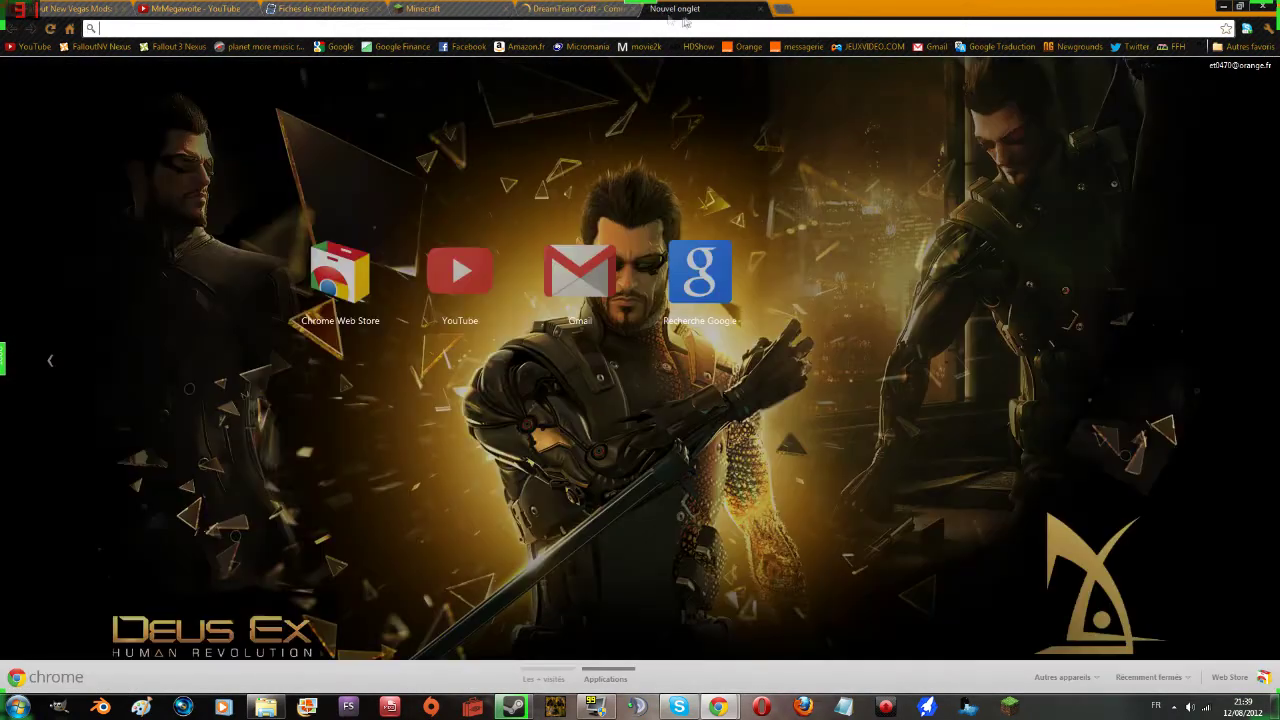
text(dreamt)
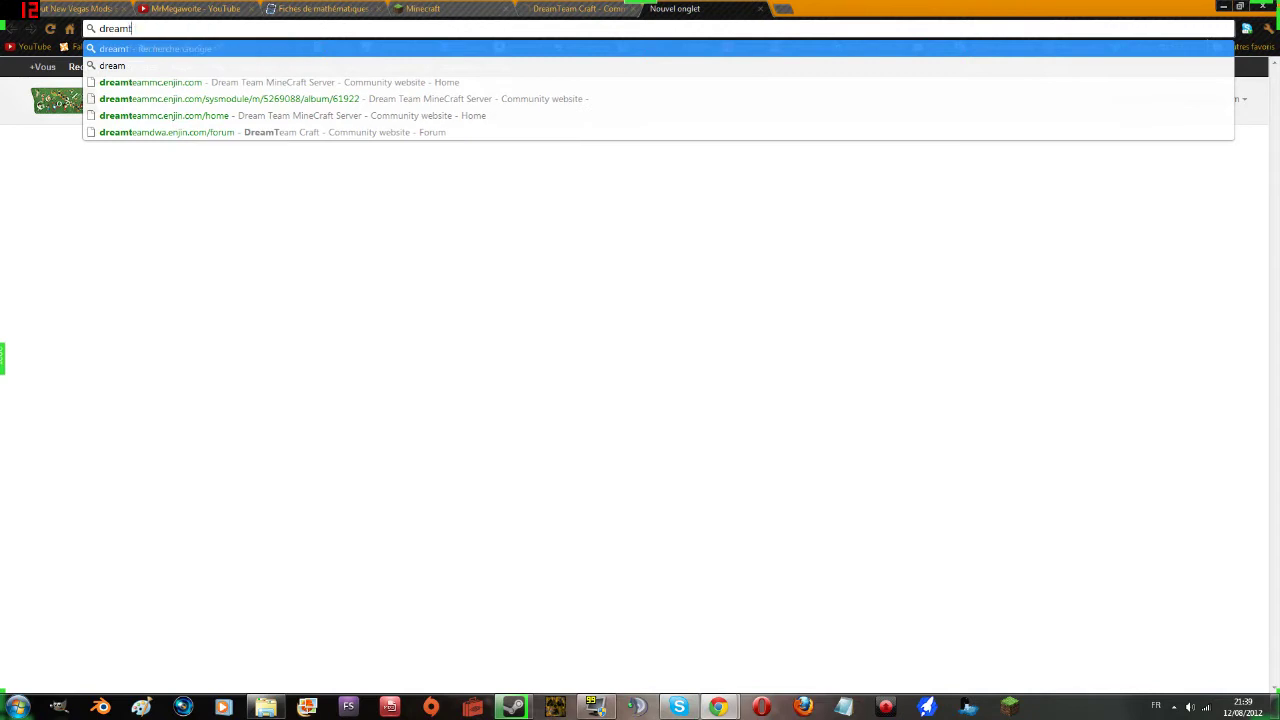
text(eam)
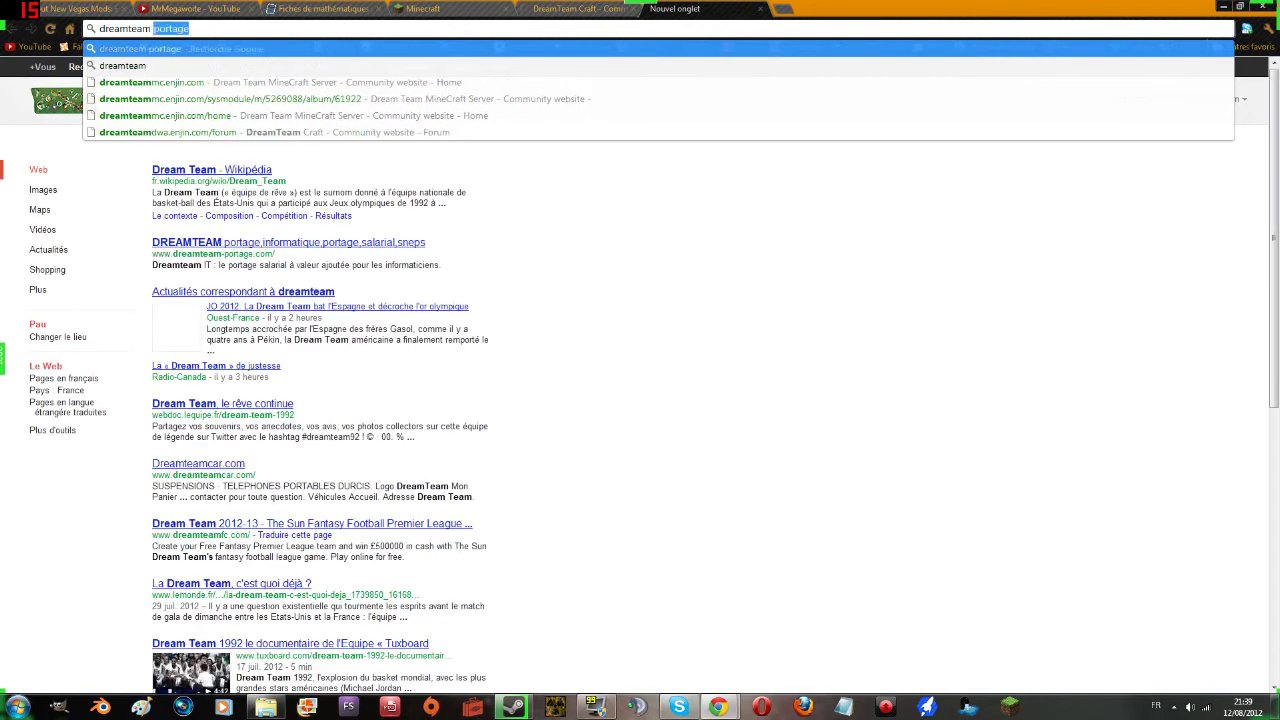
text( crazfy)
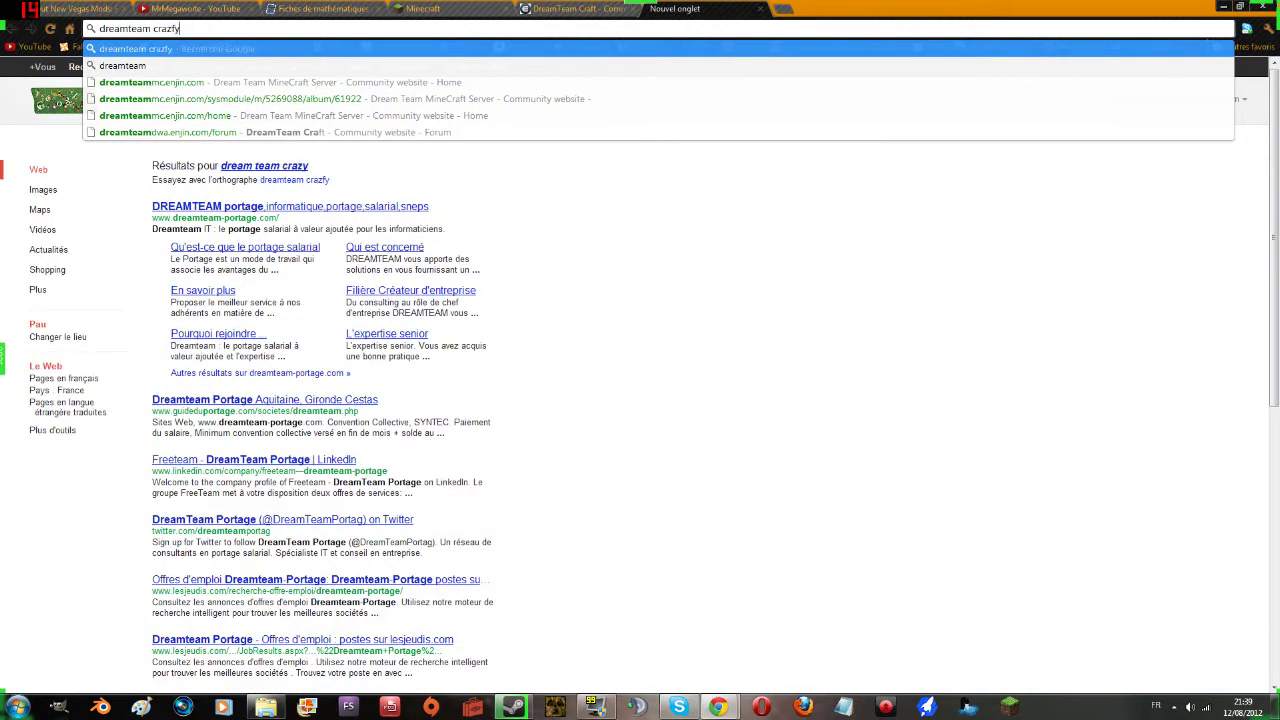
key(BackSpace)
key(BackSpace)
key(BackSpace)
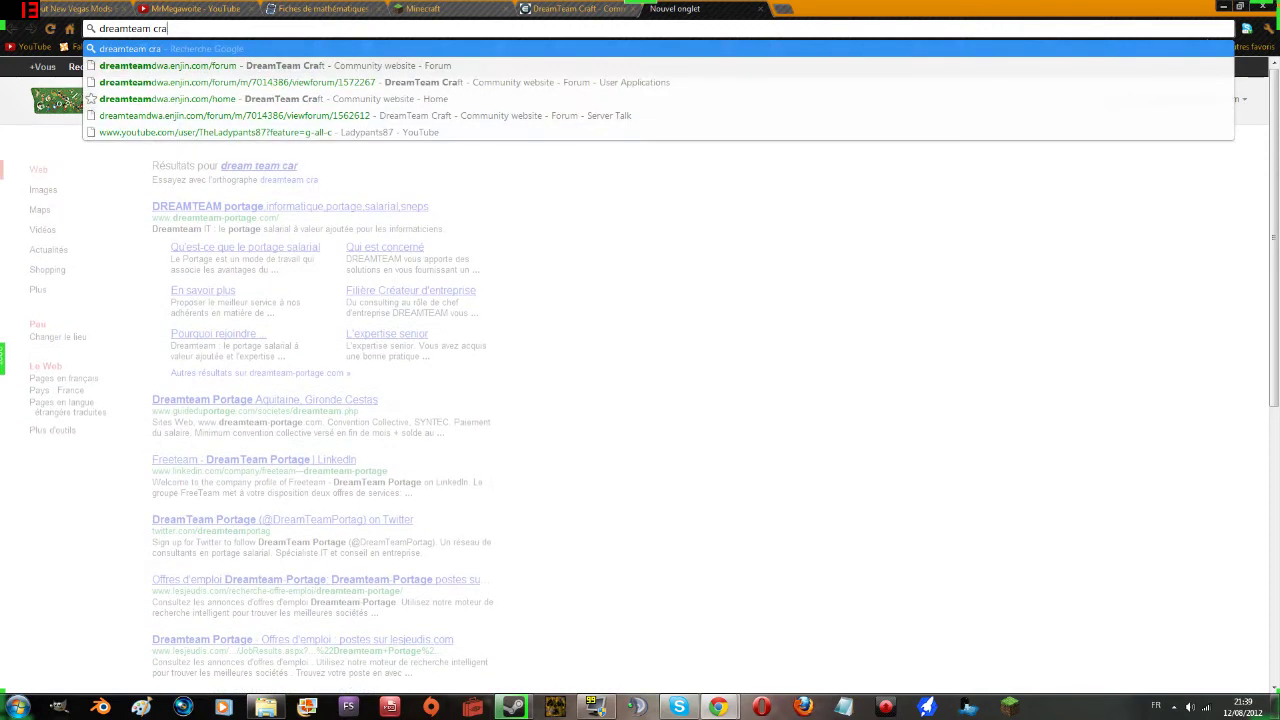
text(ft)
key(Return)
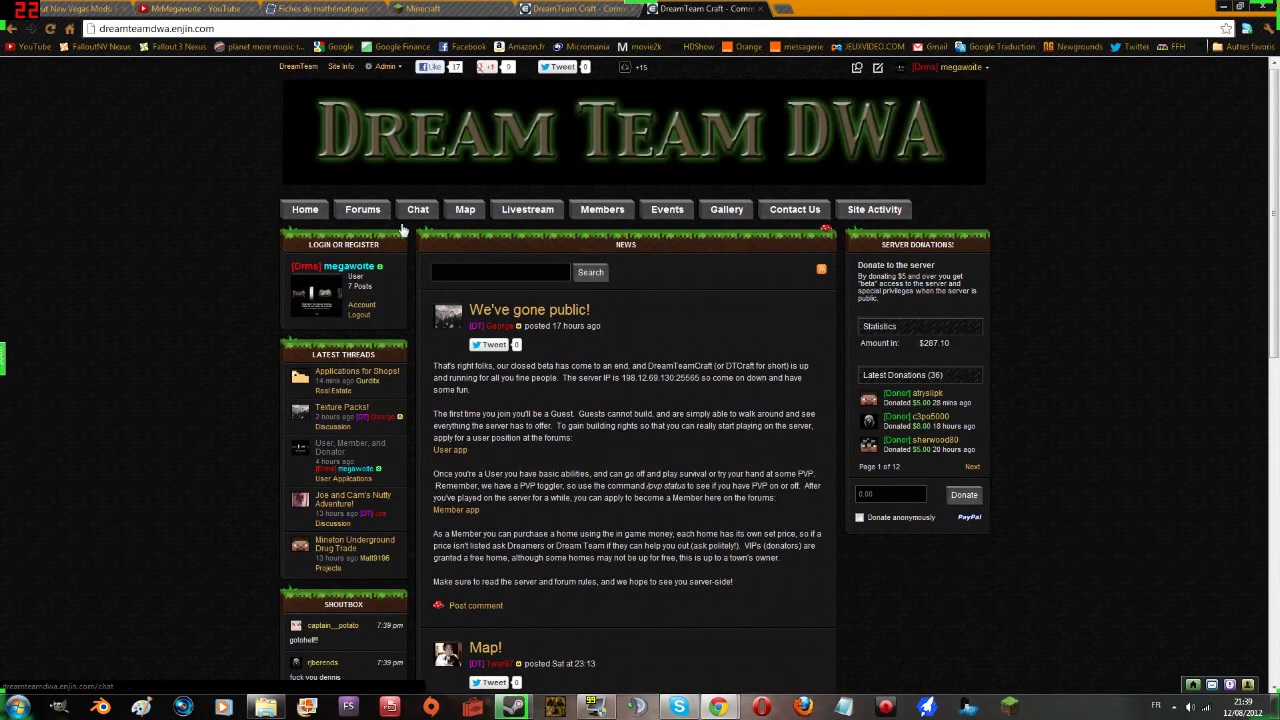
Scroll down the Dream Team DWA forums page and enter the User Applications board.
scroll(29, 290, down, 1)
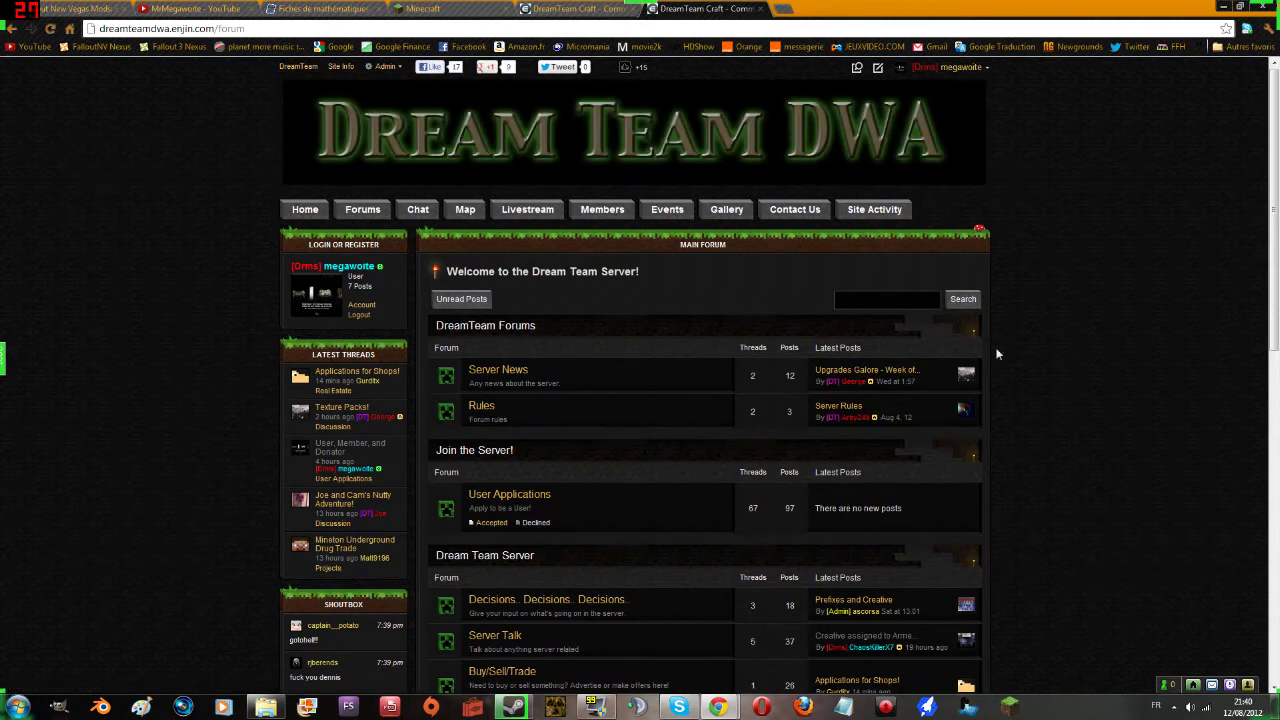
scroll(1000, 352, down, 3)
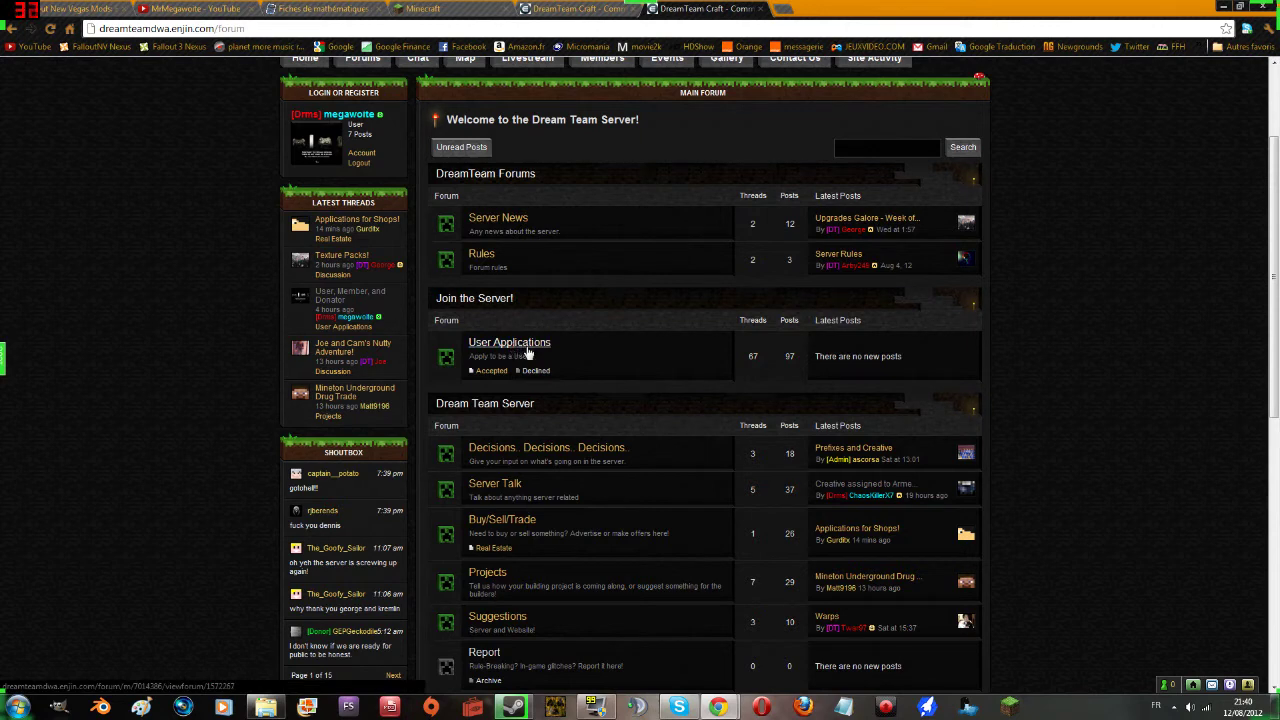
click(518, 345)
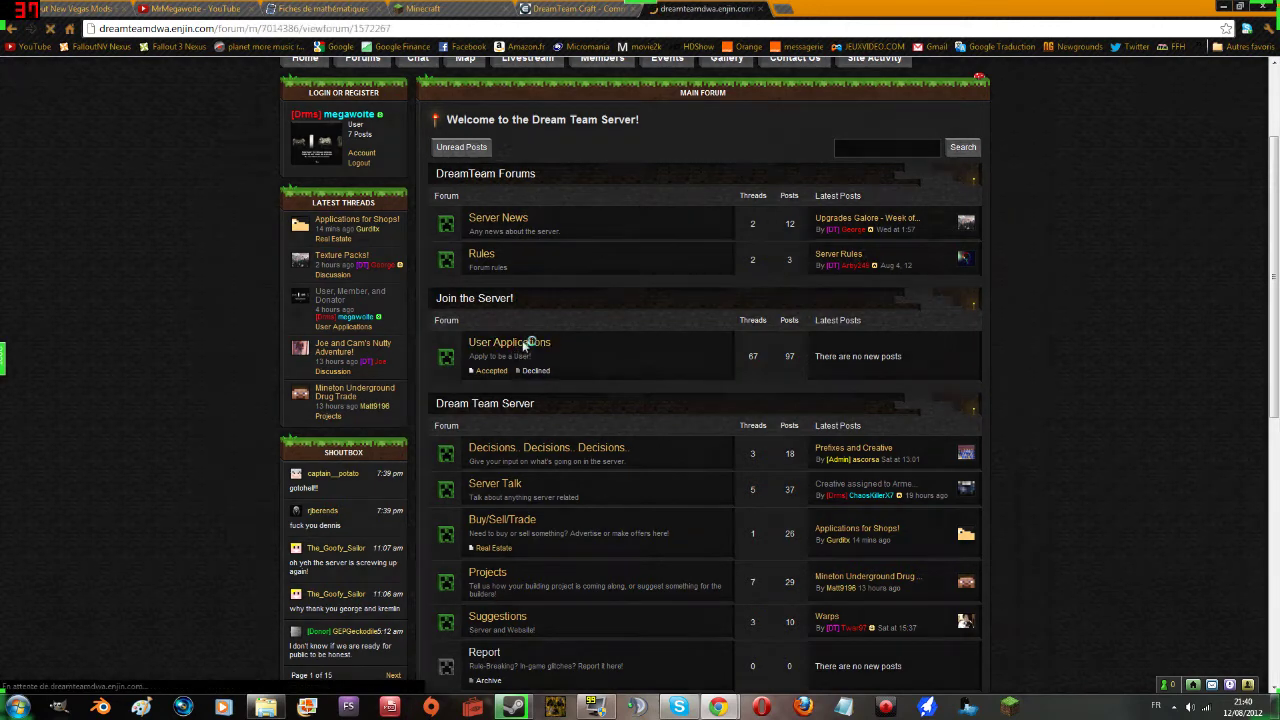
scroll(628, 268, down, 2)
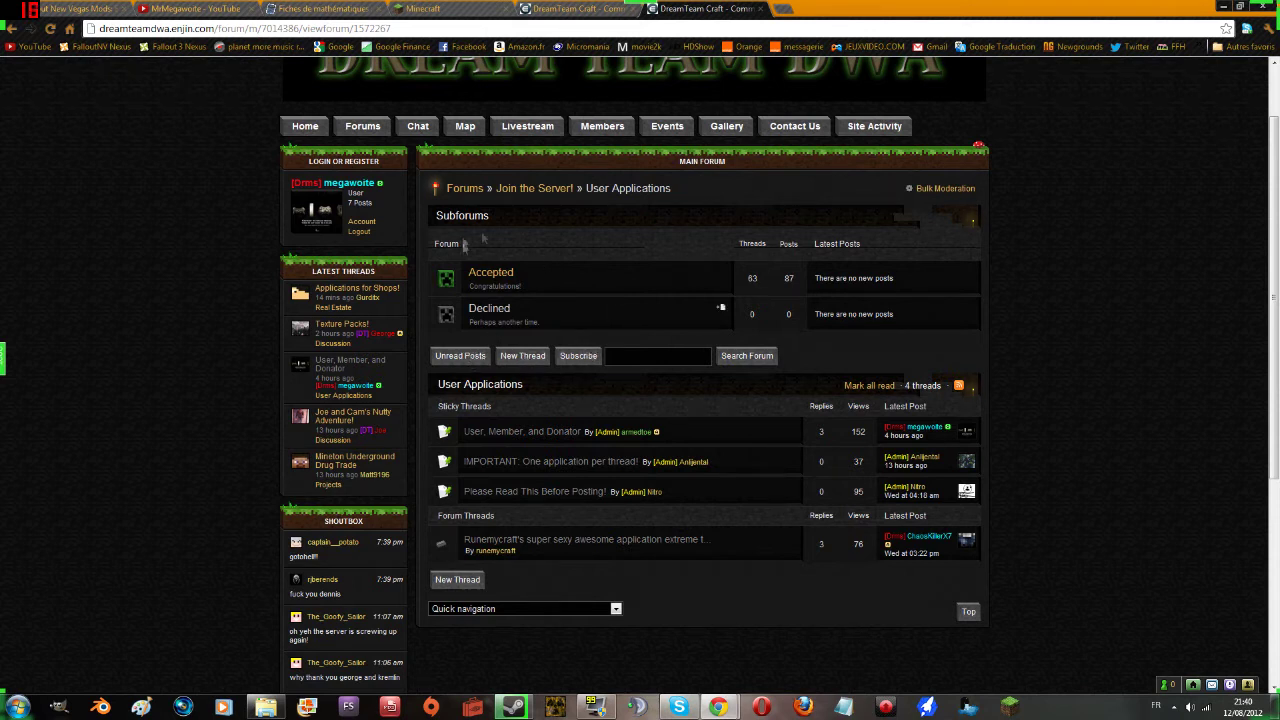
Draft a New Thread in User Applications with a subject and body, then return to the forum index.
click(508, 358)
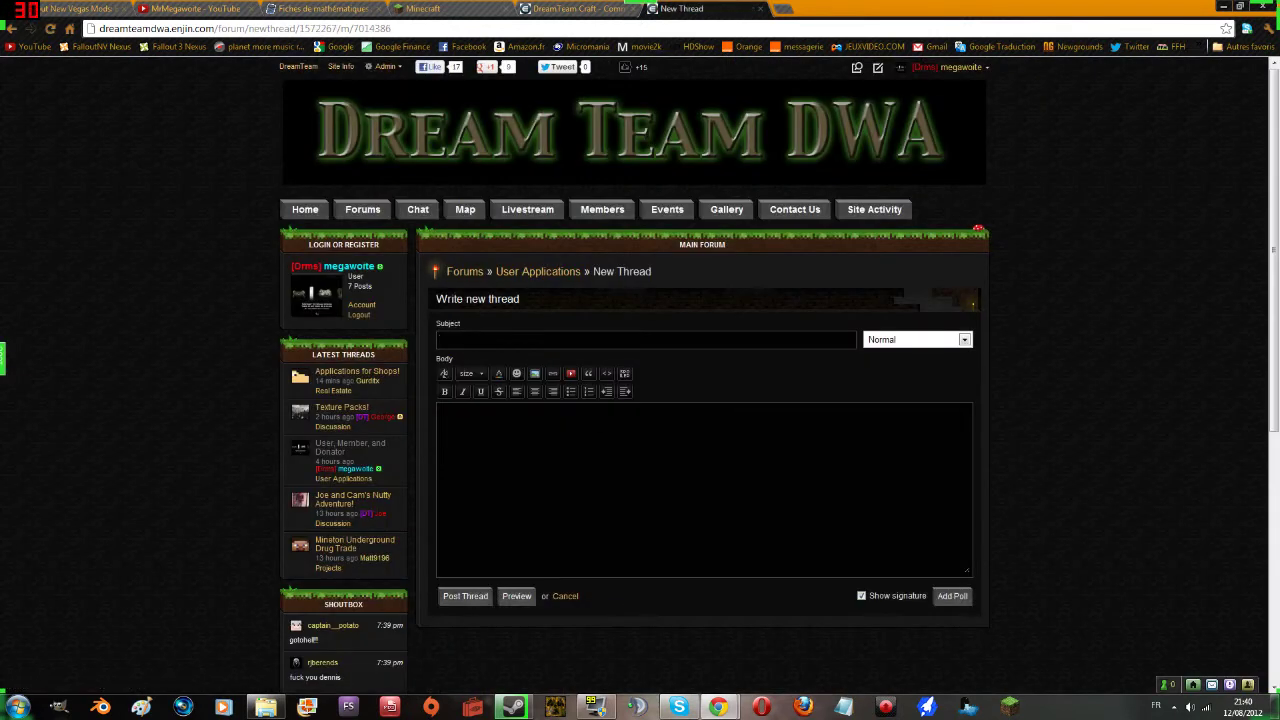
text(fucking mate a application!!!)
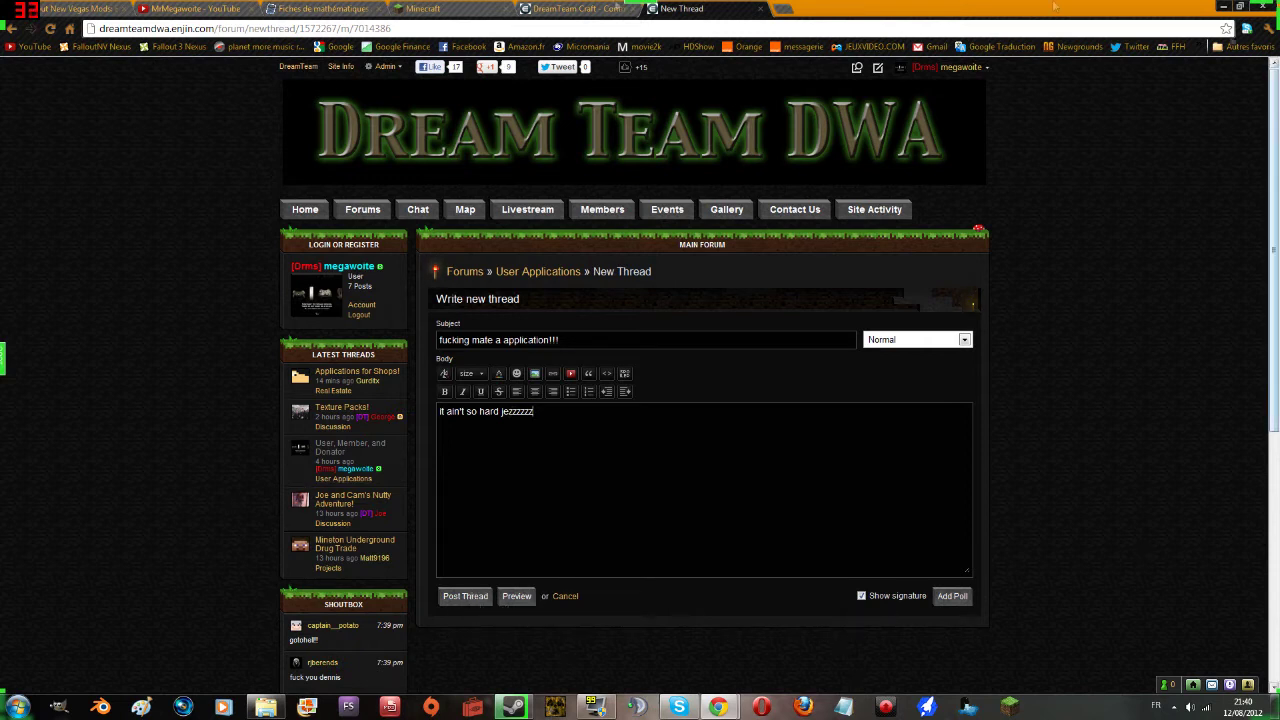
click(383, 213)
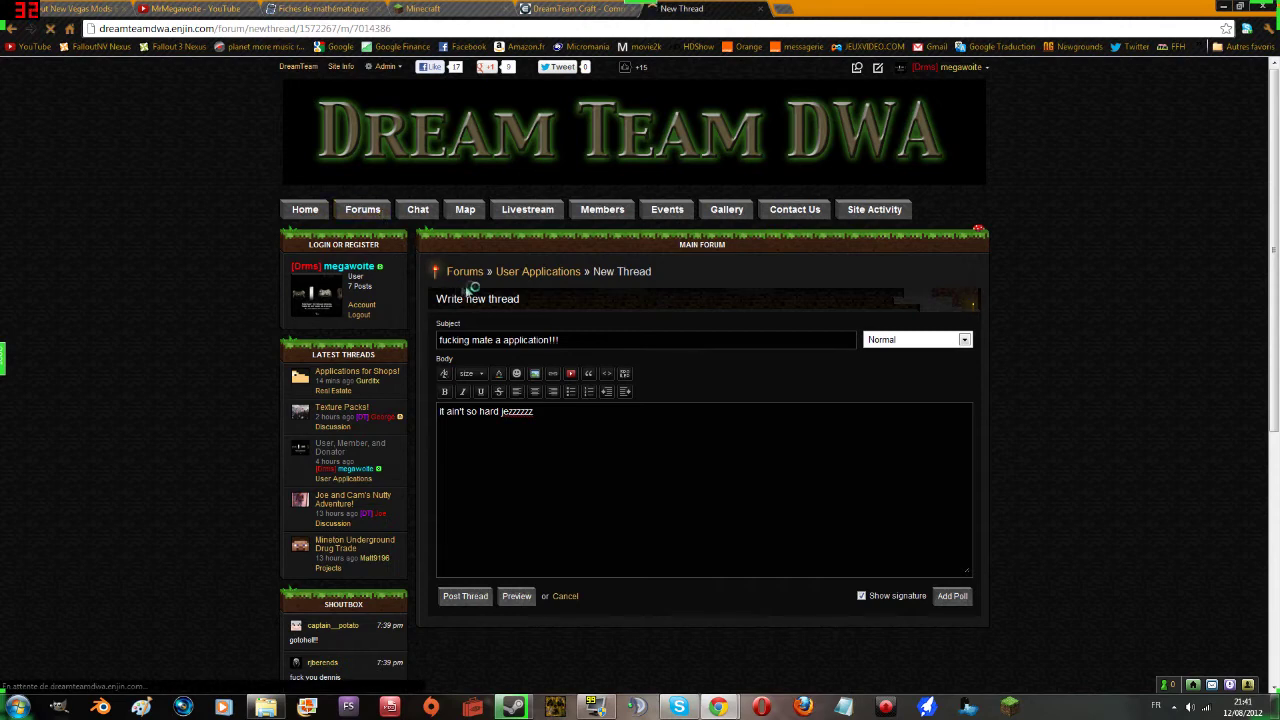
Open User Applications, view the 'Please Read This Before Posting!' thread, and return to the list.
scroll(708, 439, down, 1)
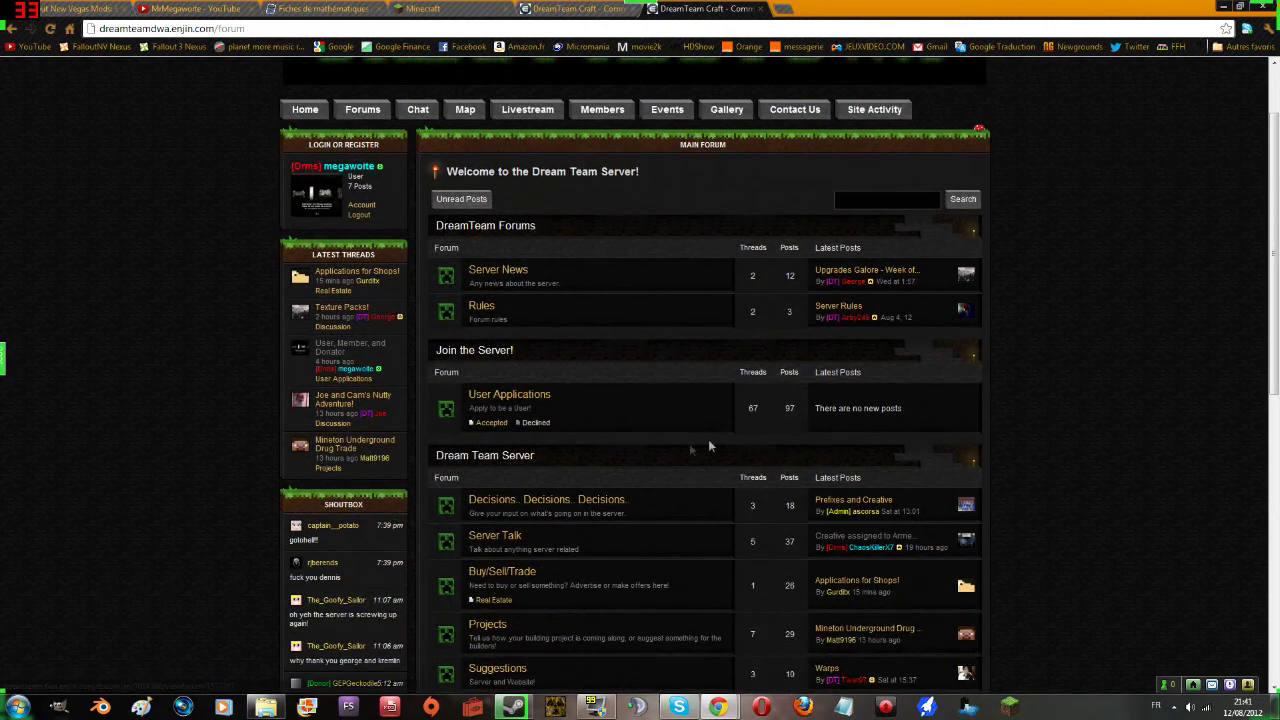
click(521, 398)
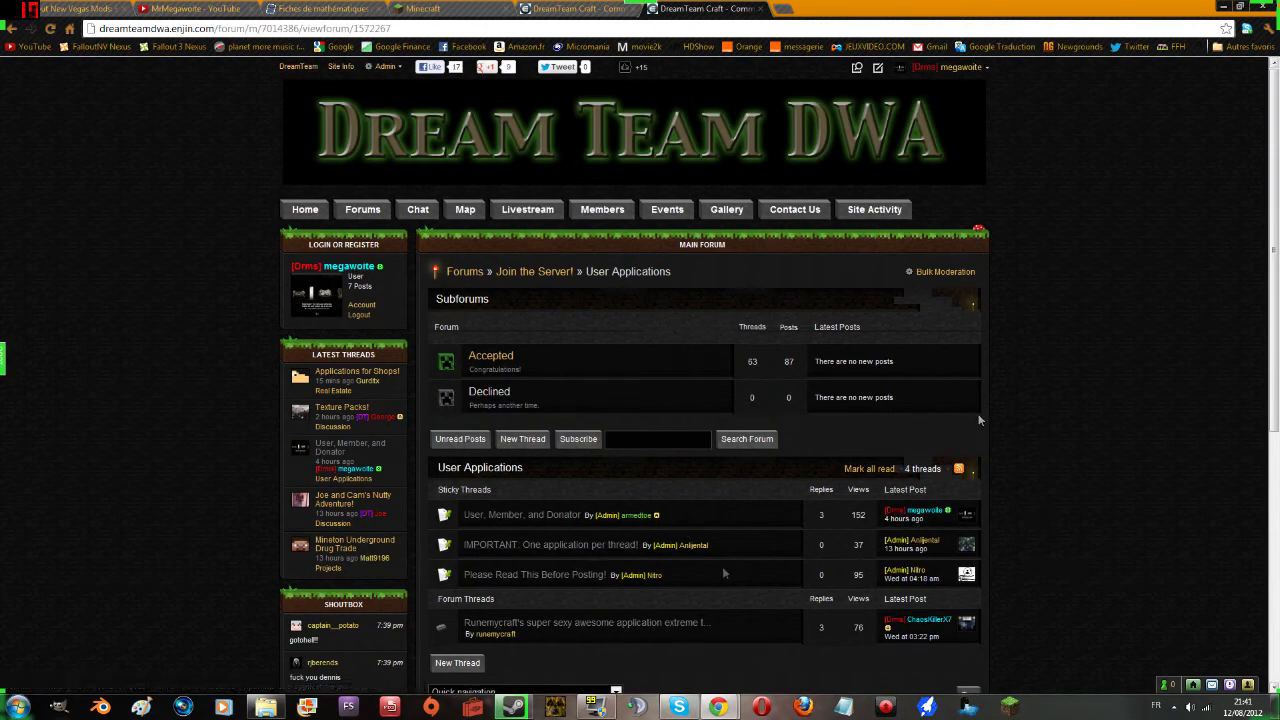
click(562, 575)
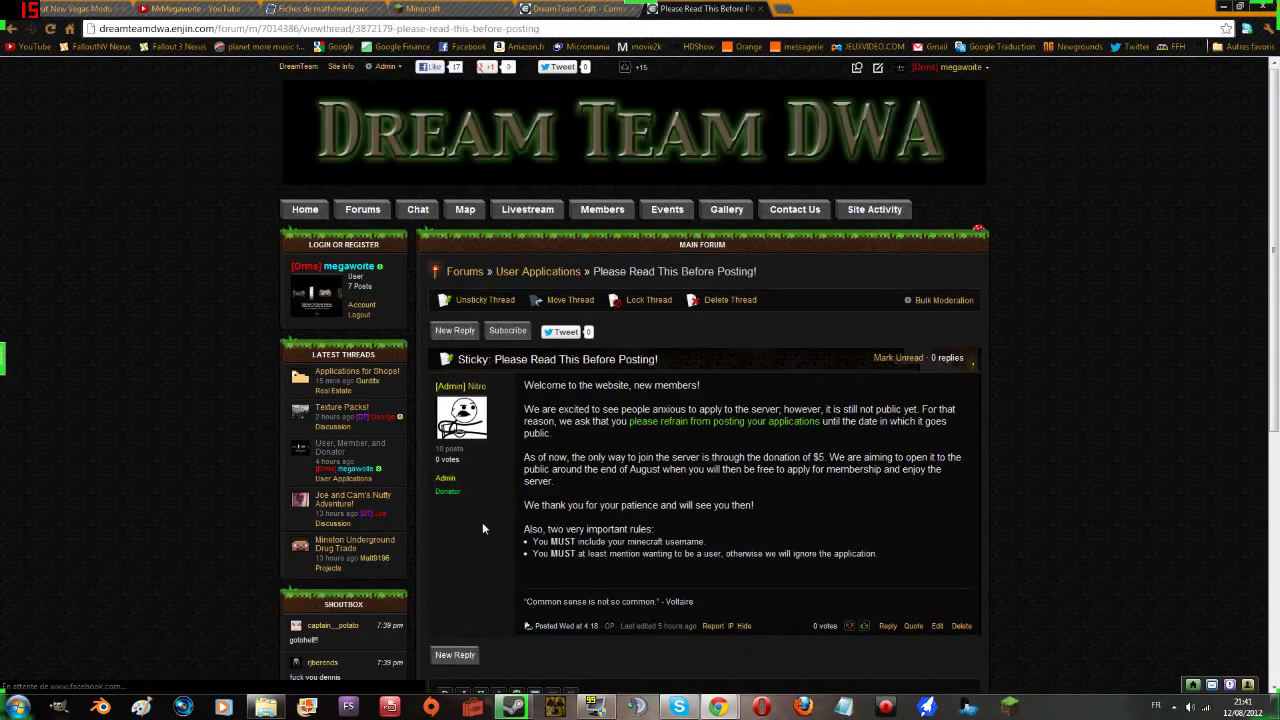
key(alt+Left)
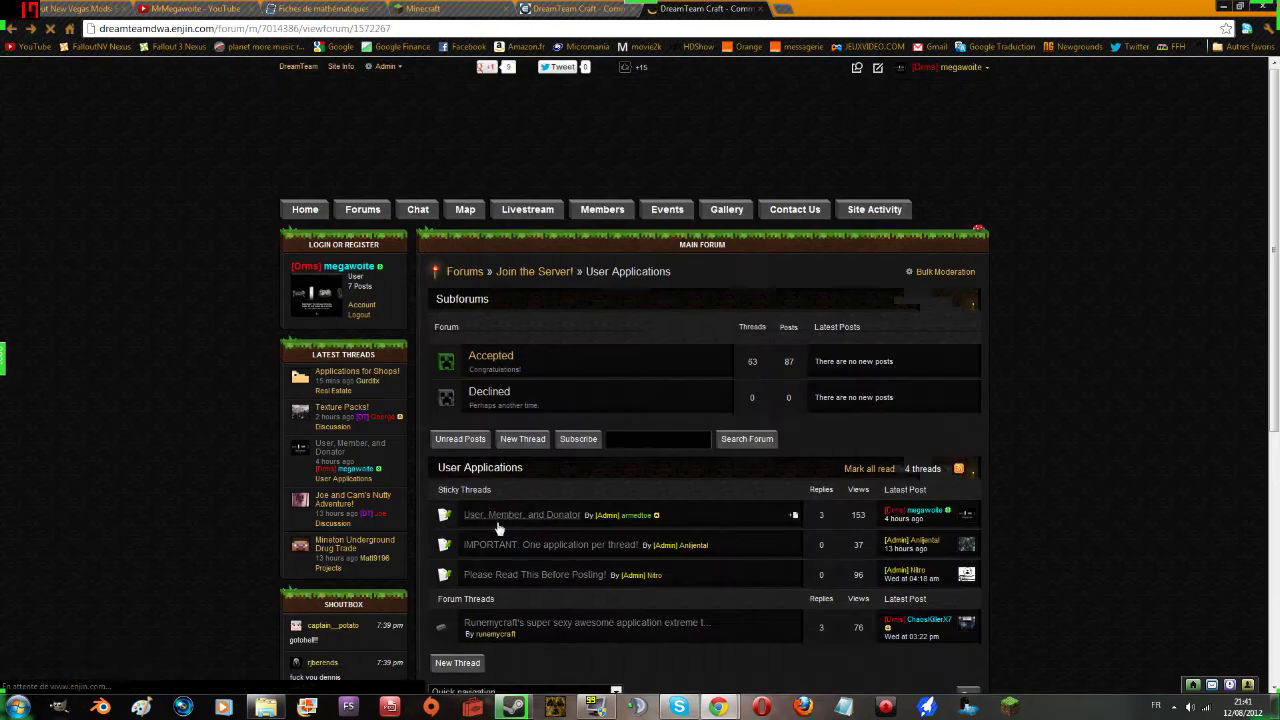
Read the 'User, Member, and Donator' sticky, highlighting its Members paragraph, then return to the forum index.
click(502, 524)
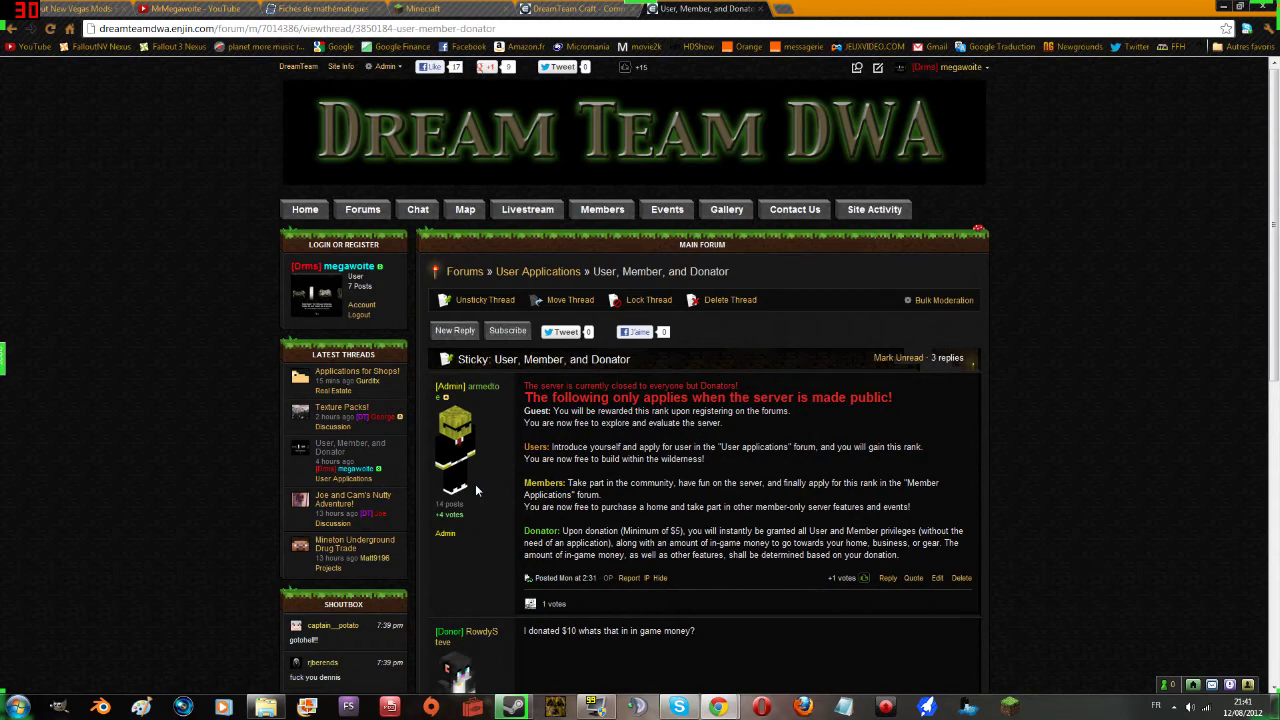
scroll(475, 484, down, 2)
scroll(500, 400, down, 2)
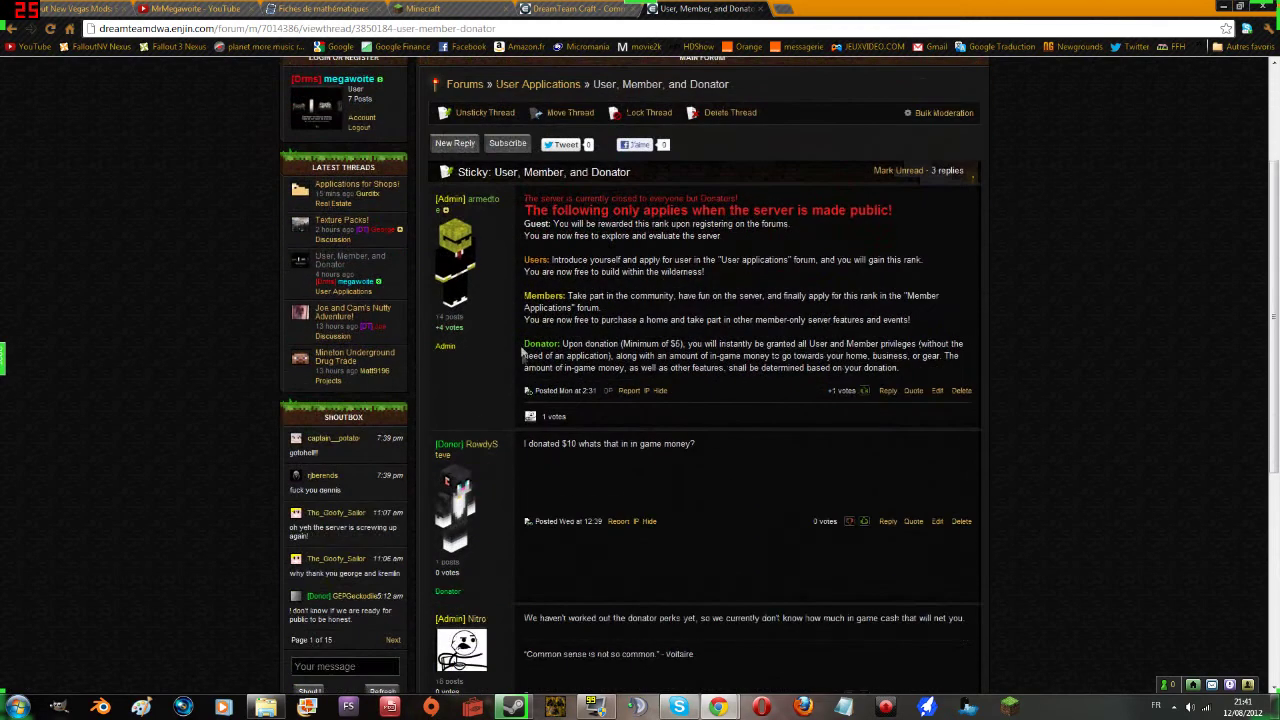
drag(524, 295, 605, 310)
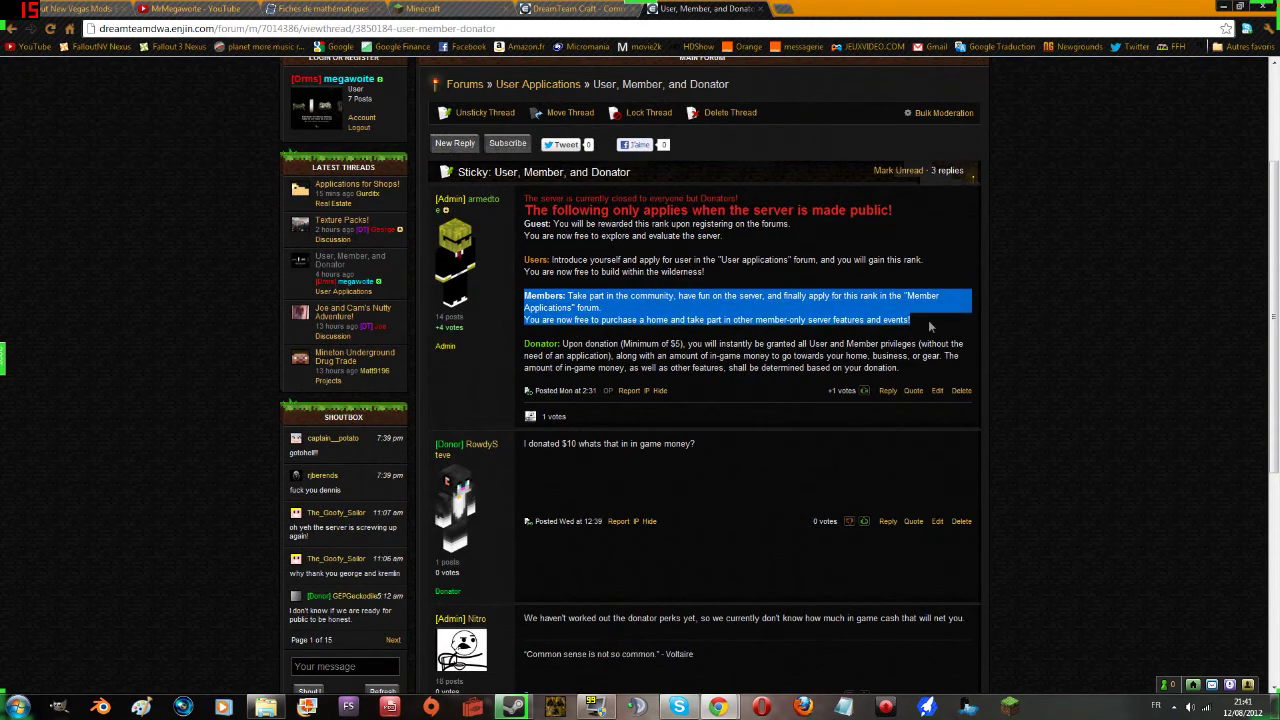
click(79, 228)
scroll(79, 230, up, 4)
key(F5)
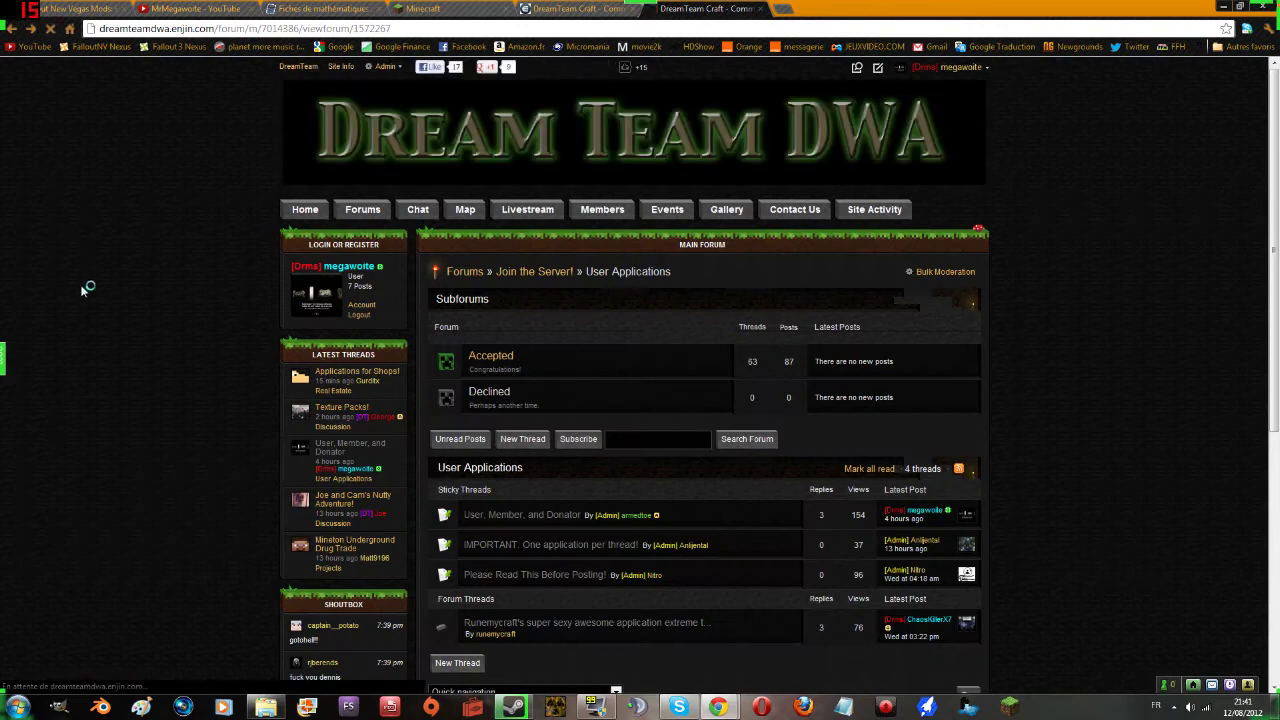
key(BackSpace)
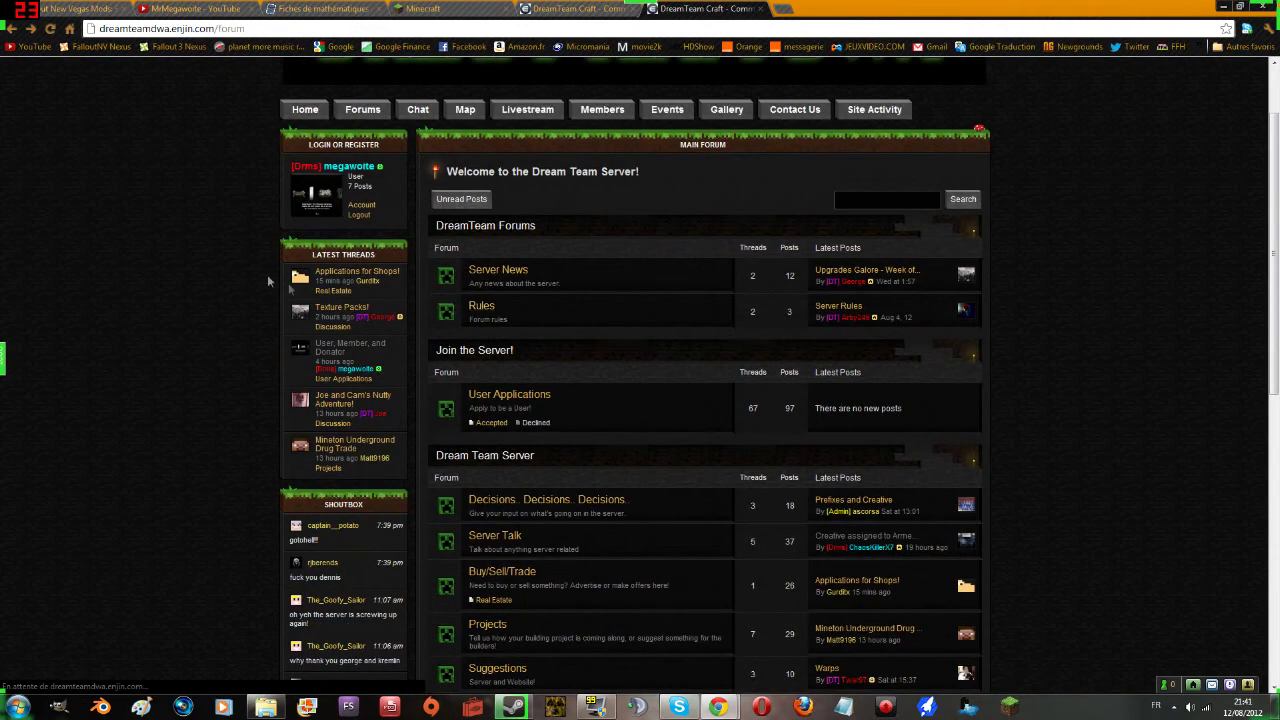
Log out, visit the Login to DreamTeam page's Email field, then go back to the forum index.
click(320, 166)
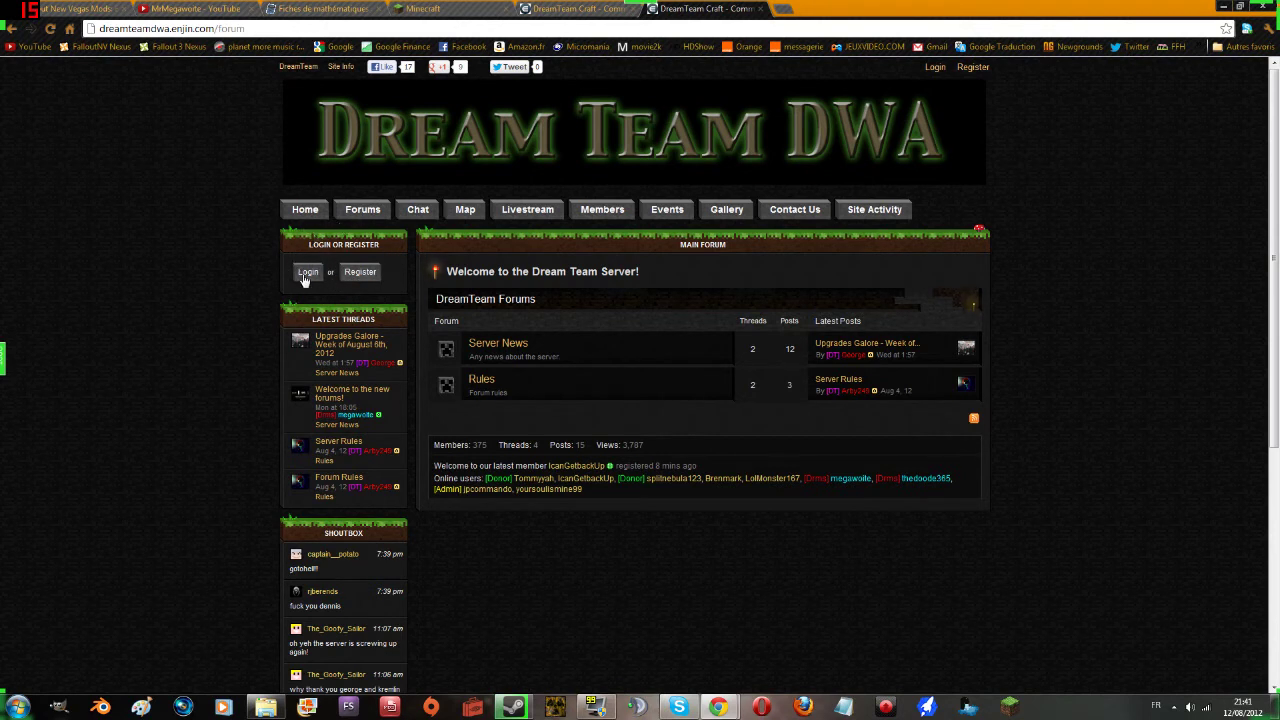
click(307, 273)
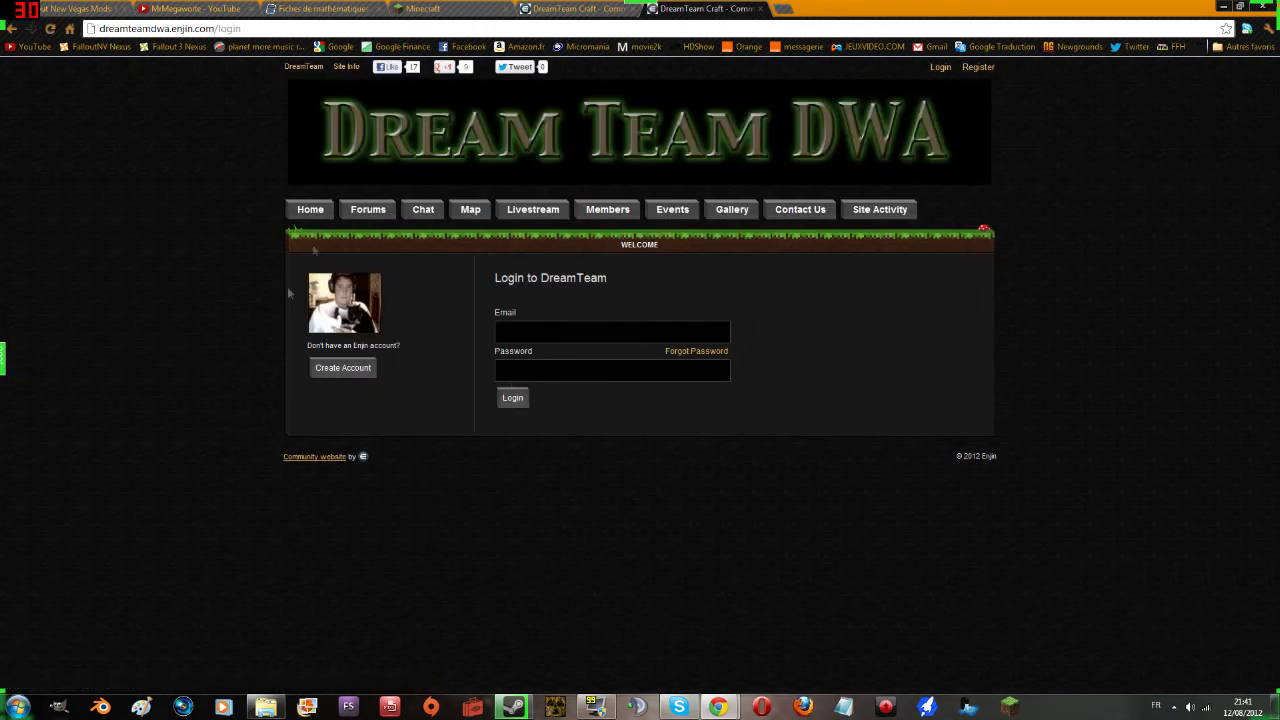
click(500, 331)
key(alt+Left)
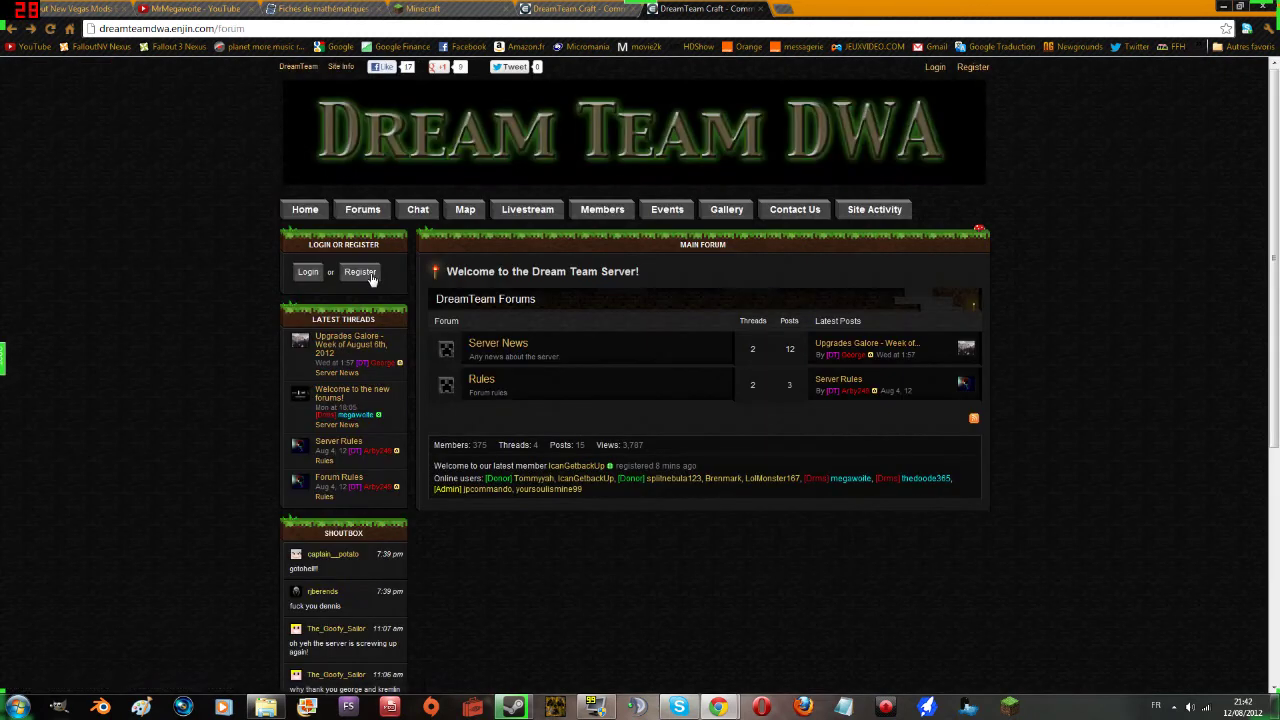
Fill in the Register with DreamTeam form's password and captcha verification words.
click(360, 271)
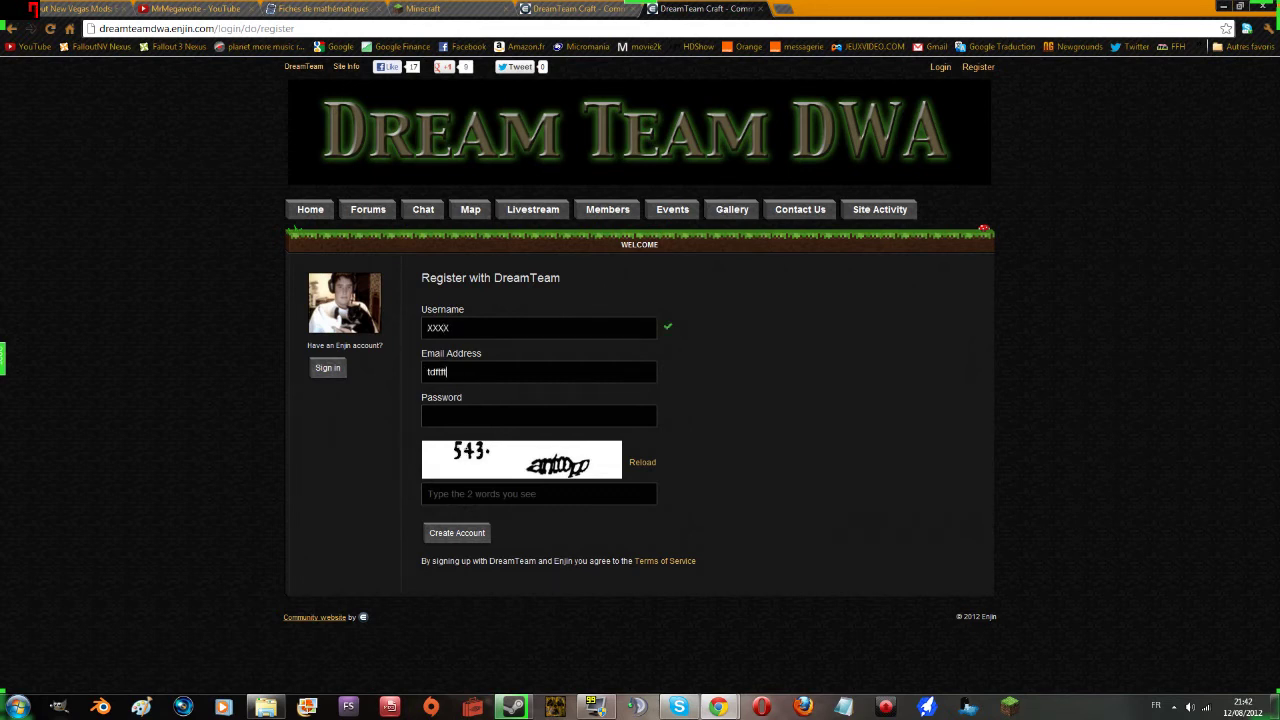
click(481, 414)
click(514, 492)
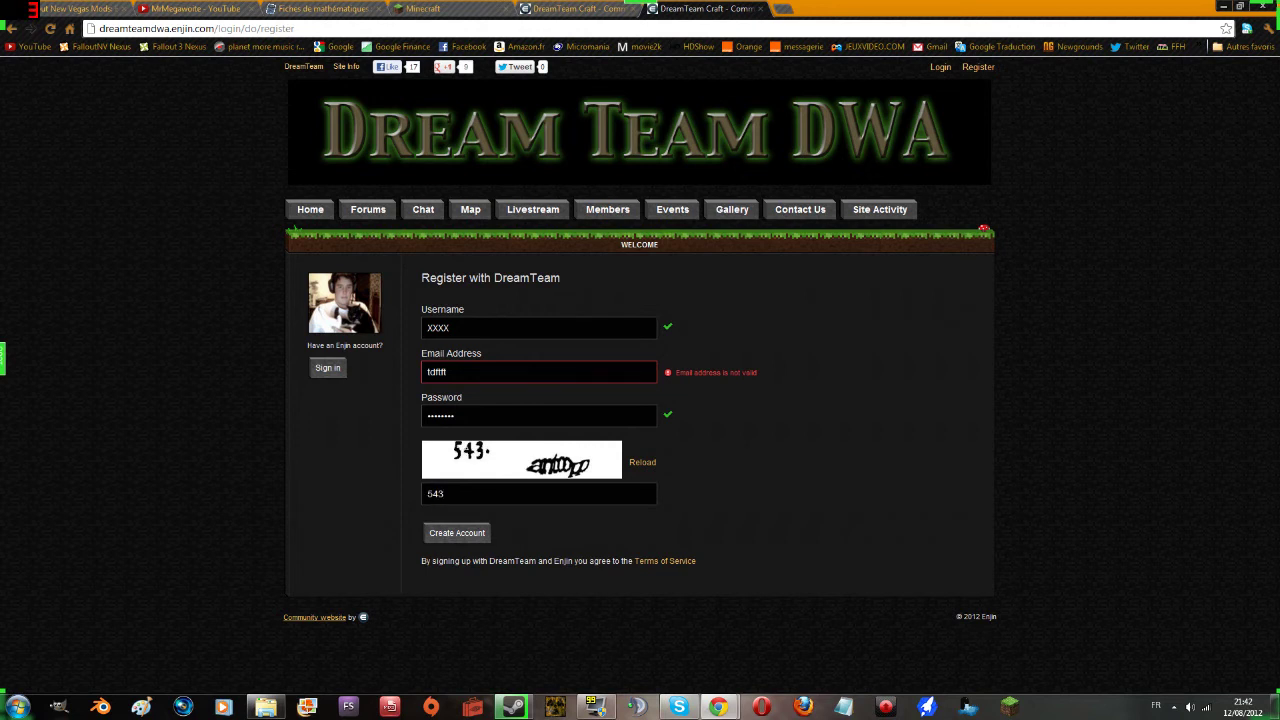
text(antoopp)
Return to Forums, open Login, autofill a saved e-mail, then clear the Email field.
click(370, 214)
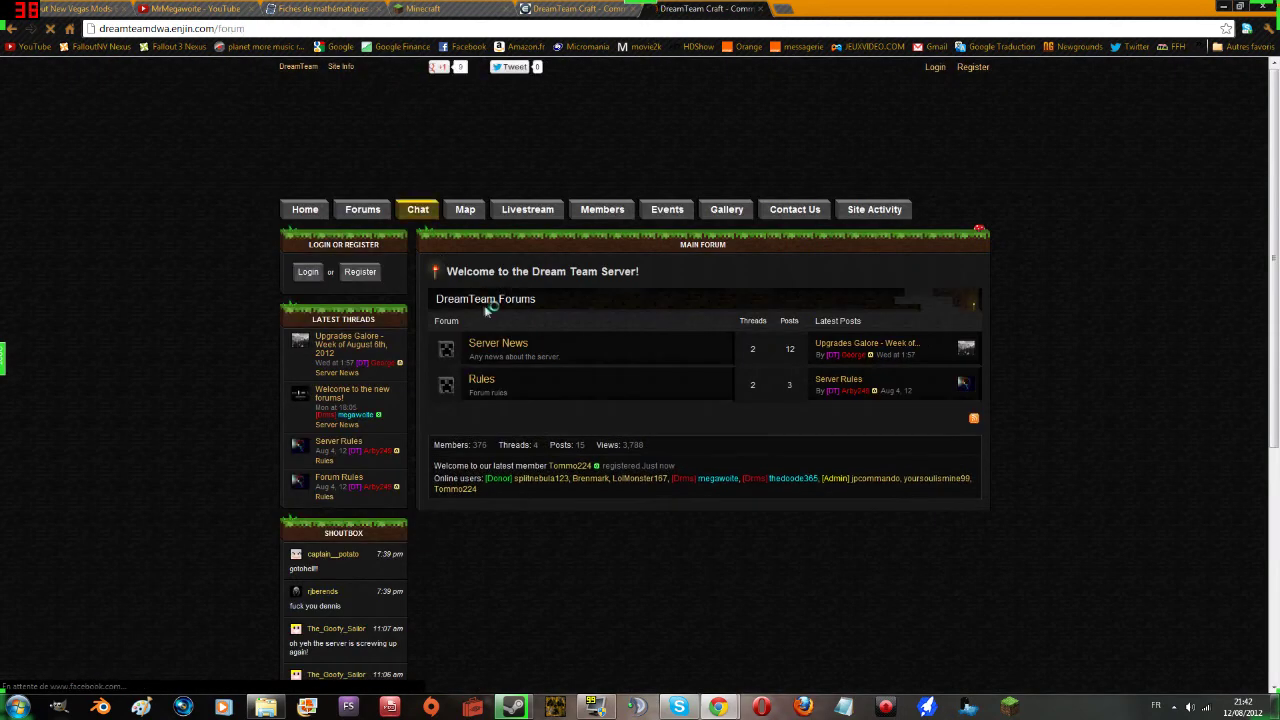
click(308, 272)
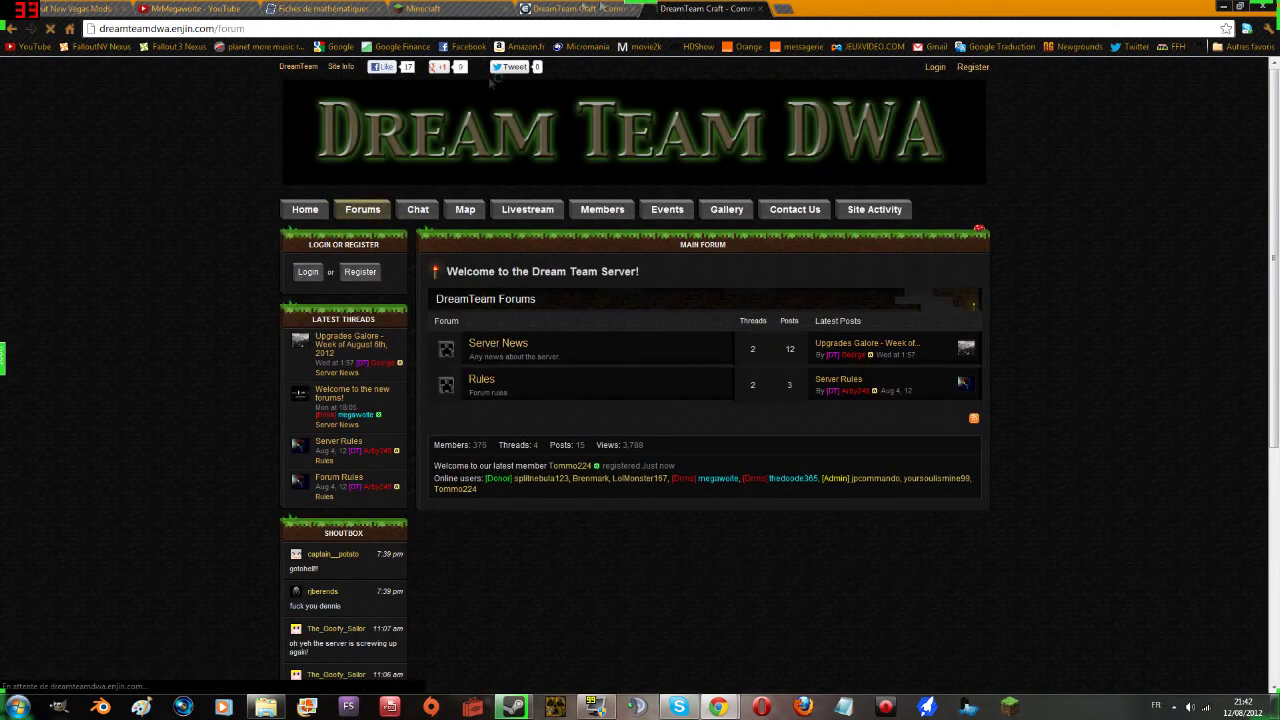
click(502, 331)
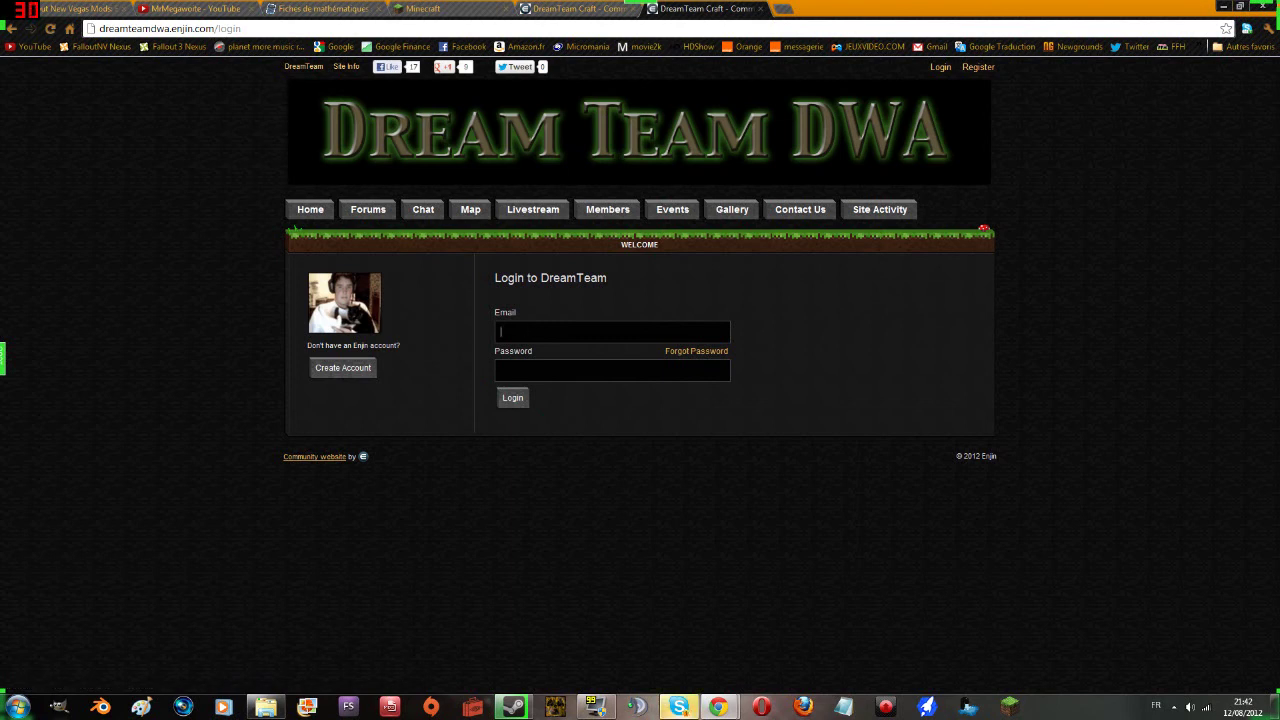
text(e)
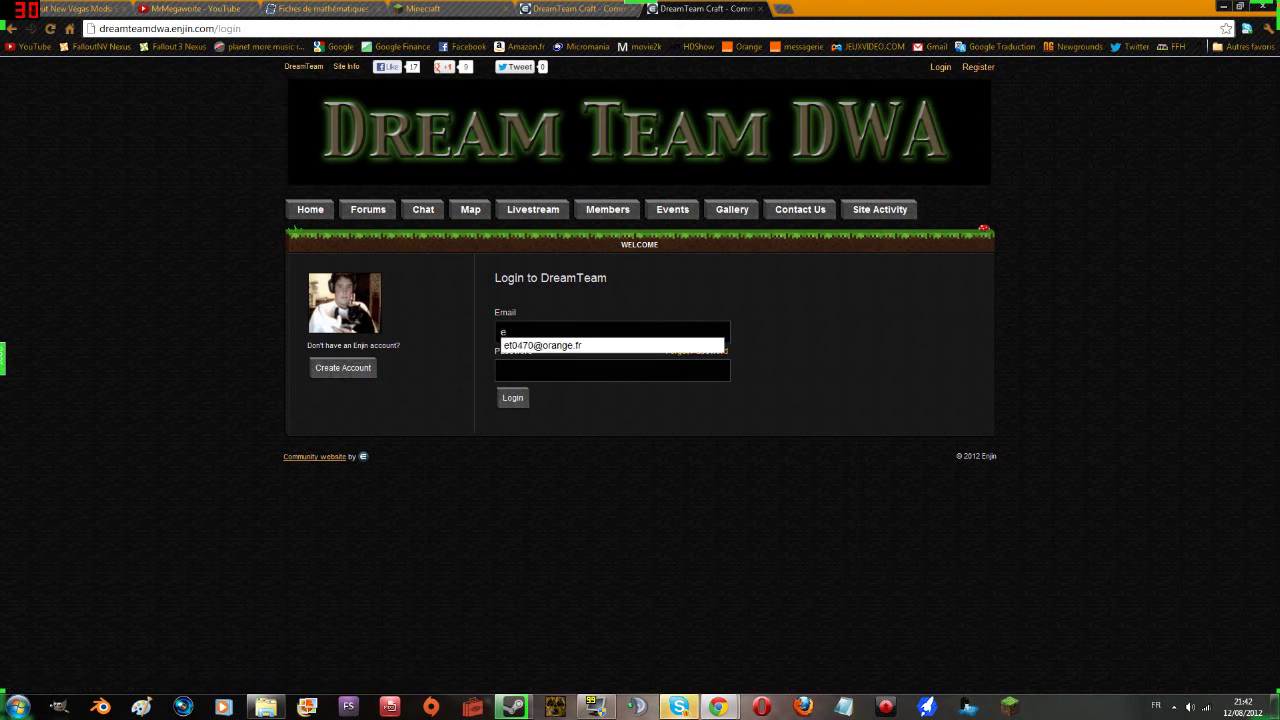
click(544, 345)
triple_click(591, 333)
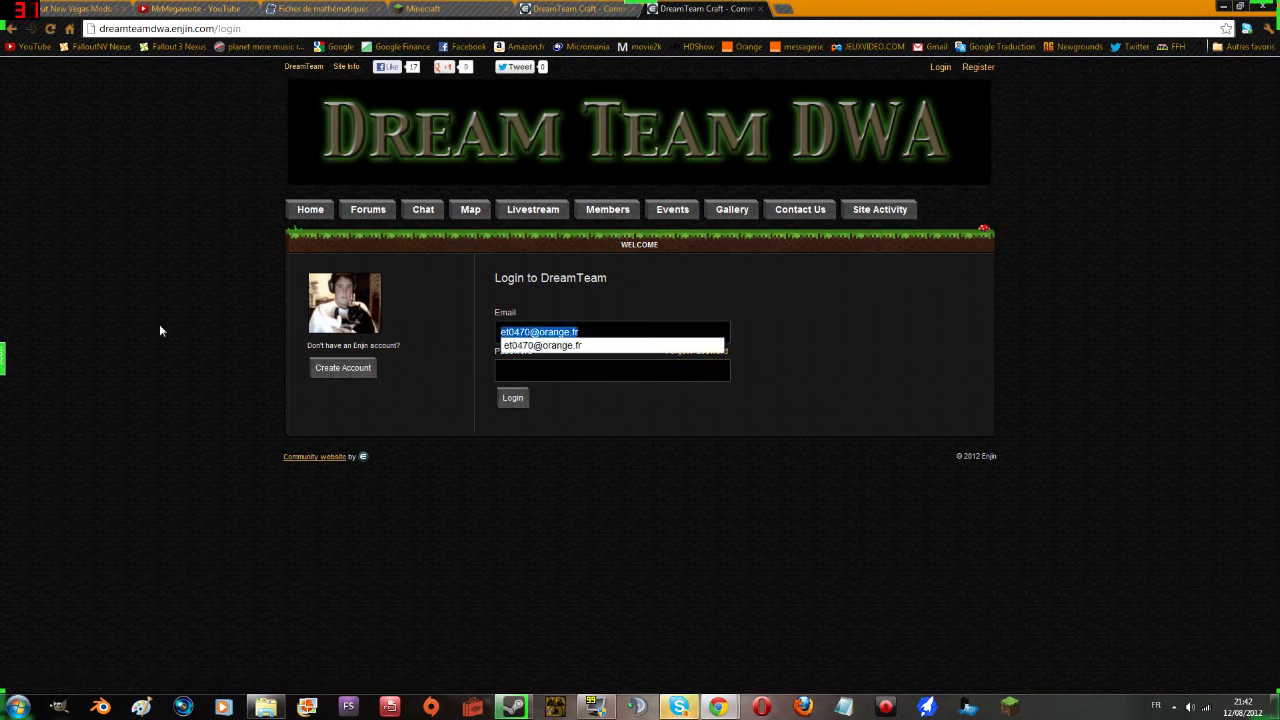
key(BackSpace)
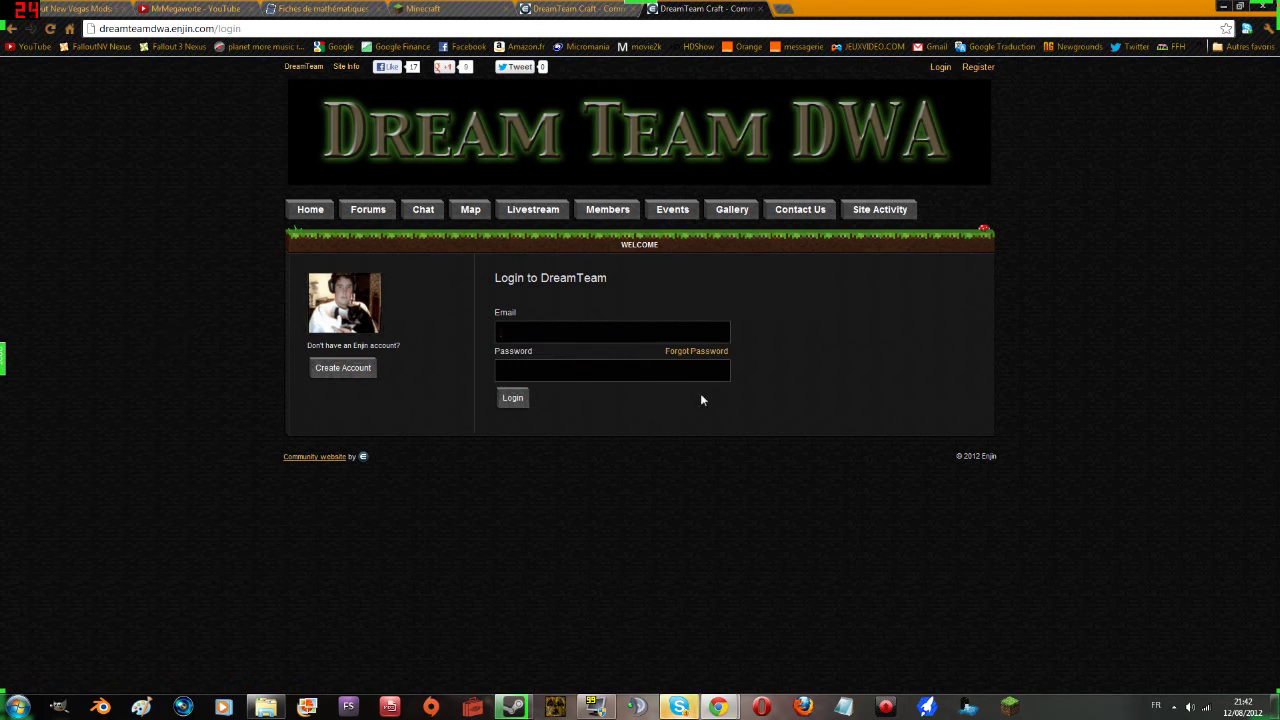